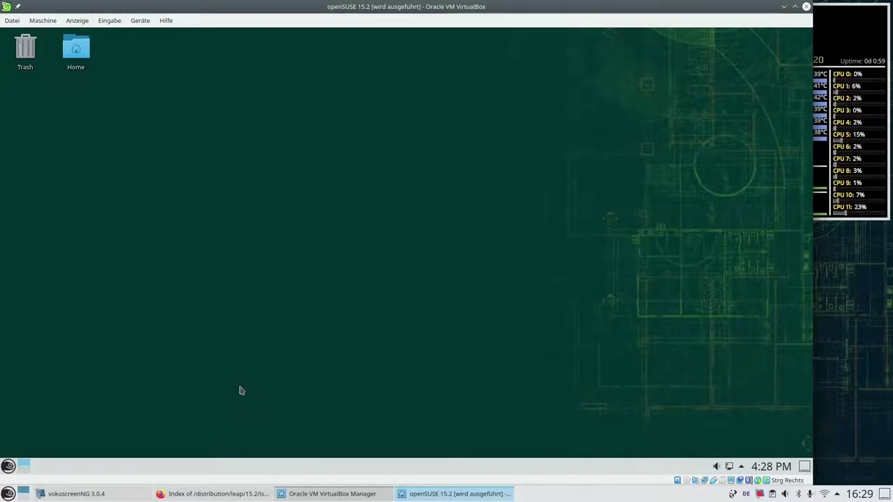
Launch YaST from the launcher's System category and authenticate with the root password.
left_click(8, 469)
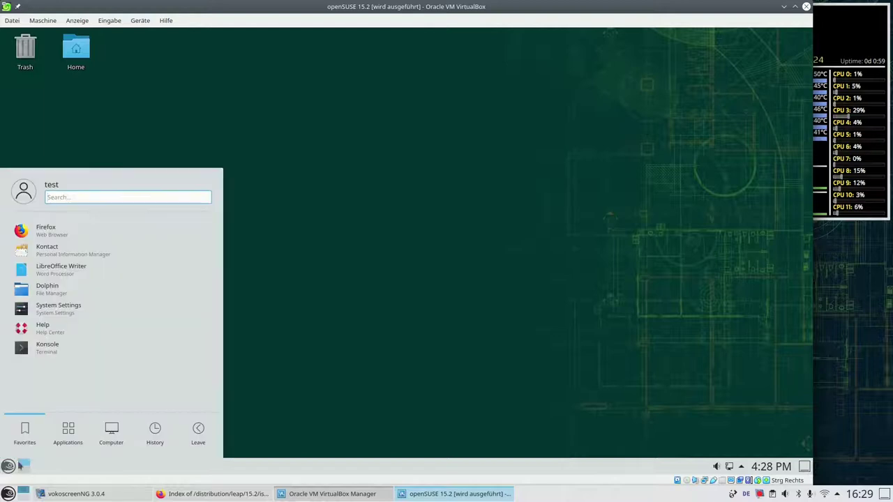
left_click(78, 441)
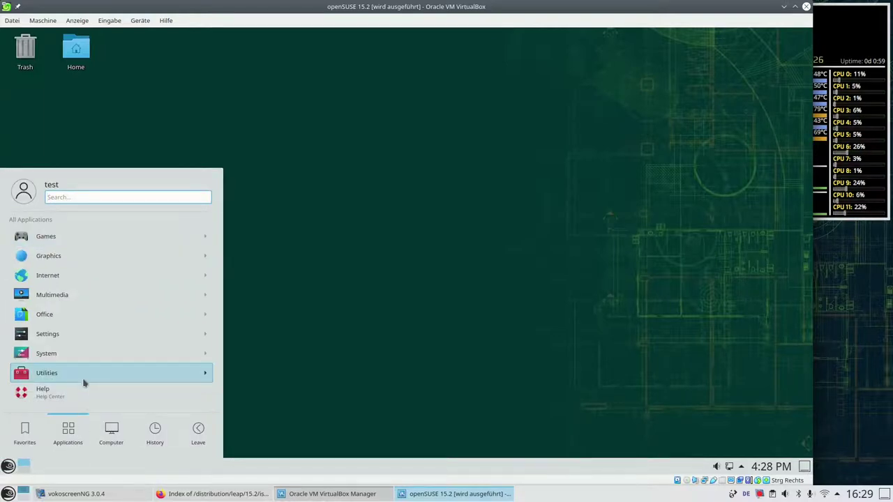
left_click(89, 353)
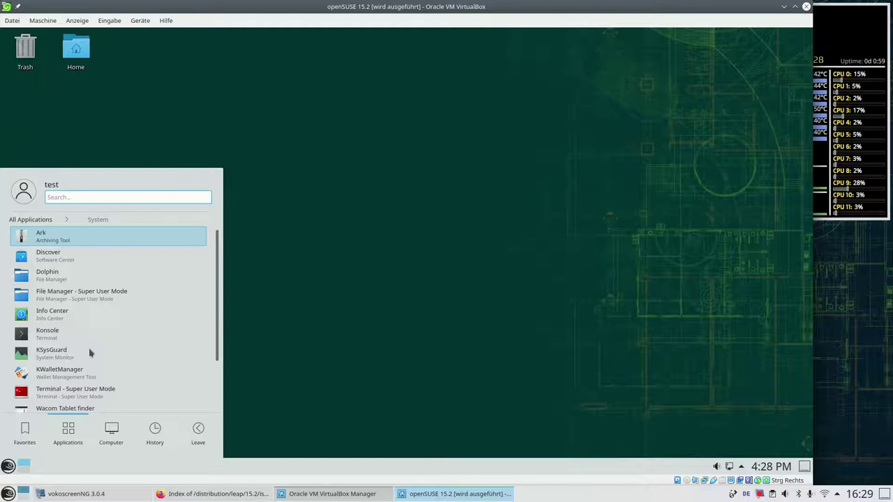
scroll(89, 353, "down", 3)
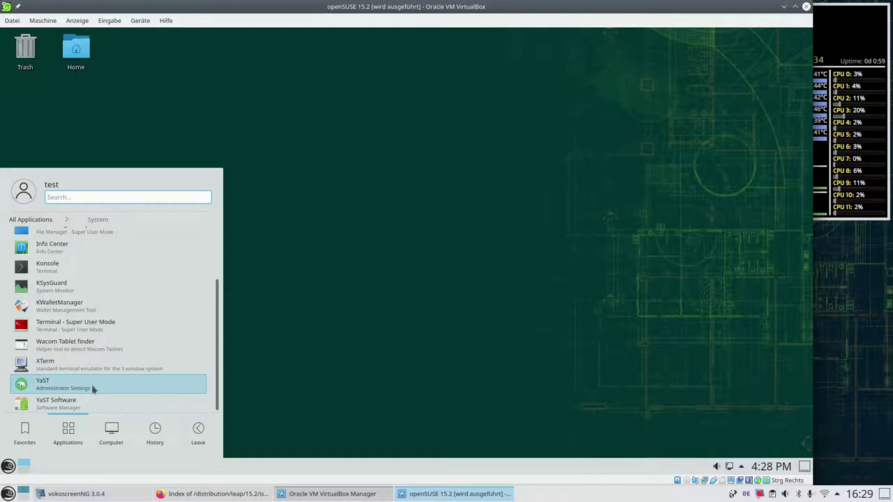
left_click(93, 390)
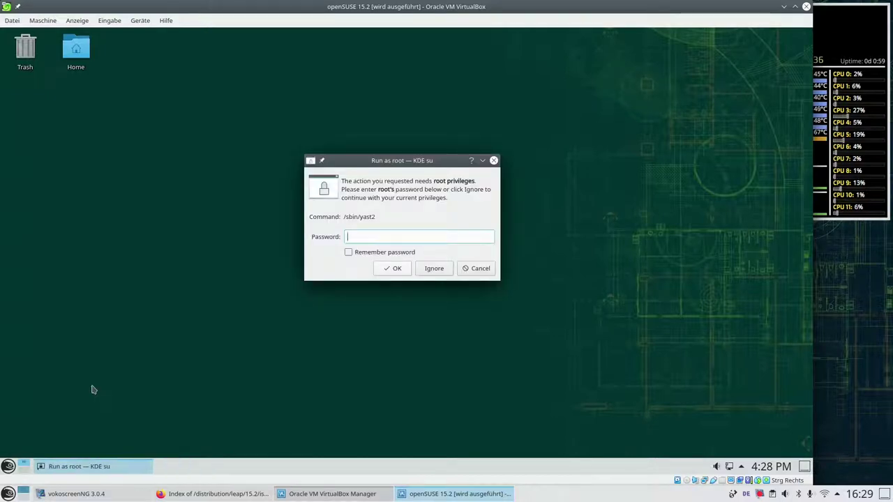
type("•••")
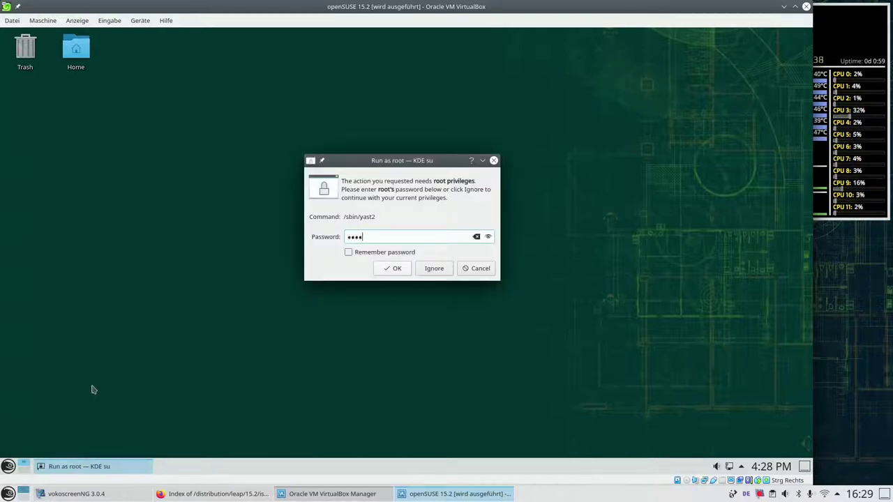
key("Return")
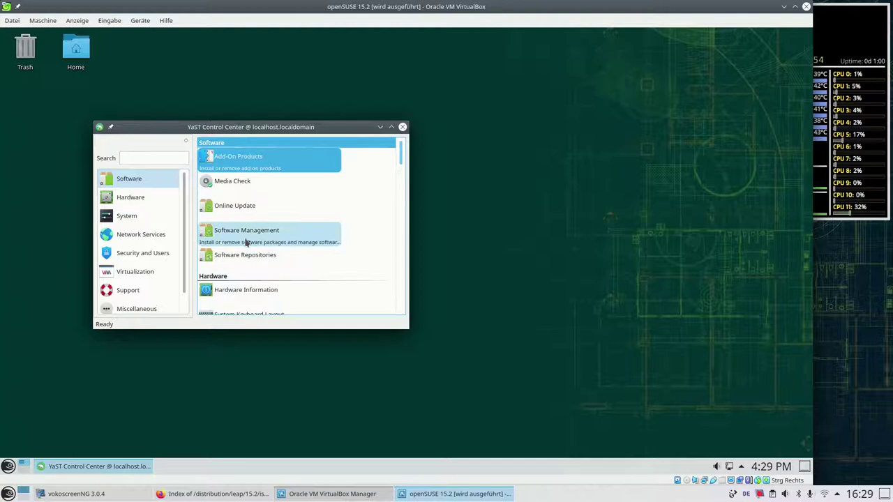
Search Software Management for 'gnuheal' and mark gnuhealth and gnuhealth-client for installation.
left_click(246, 240)
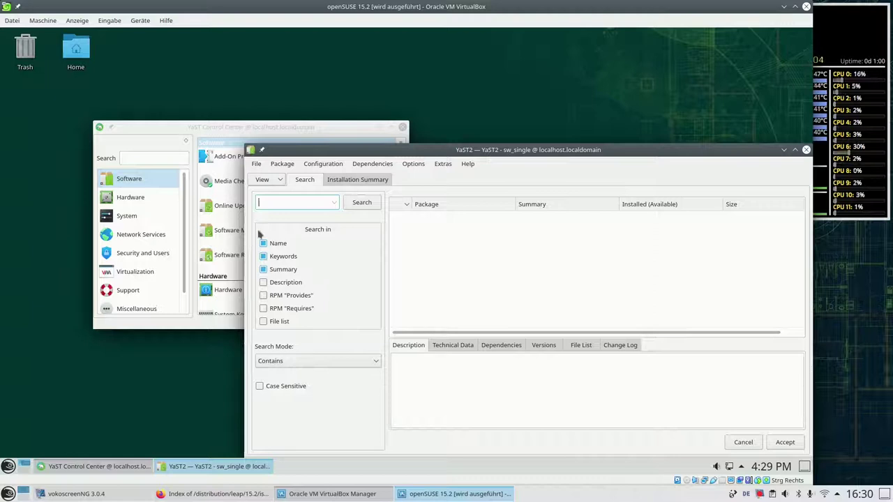
type("gnu")
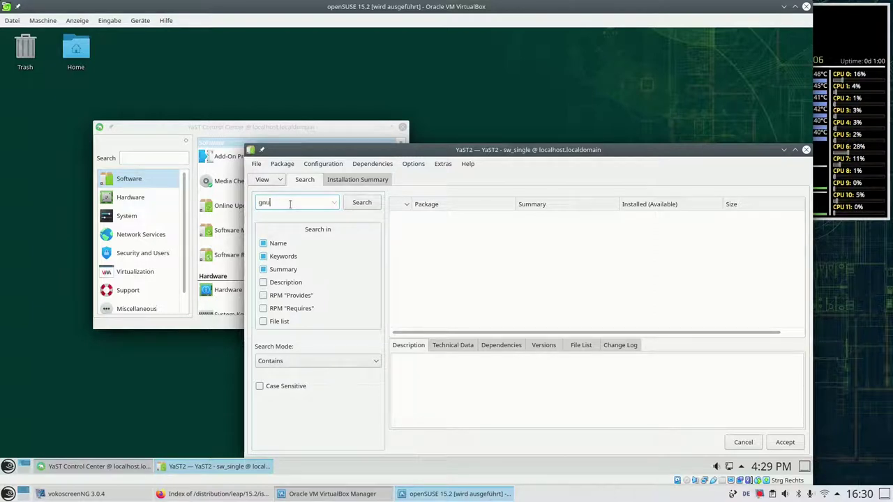
type("health")
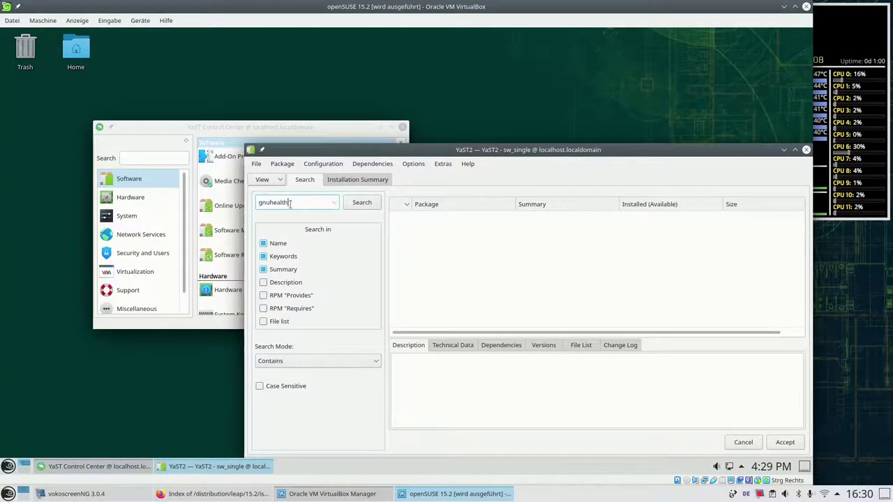
key("Return")
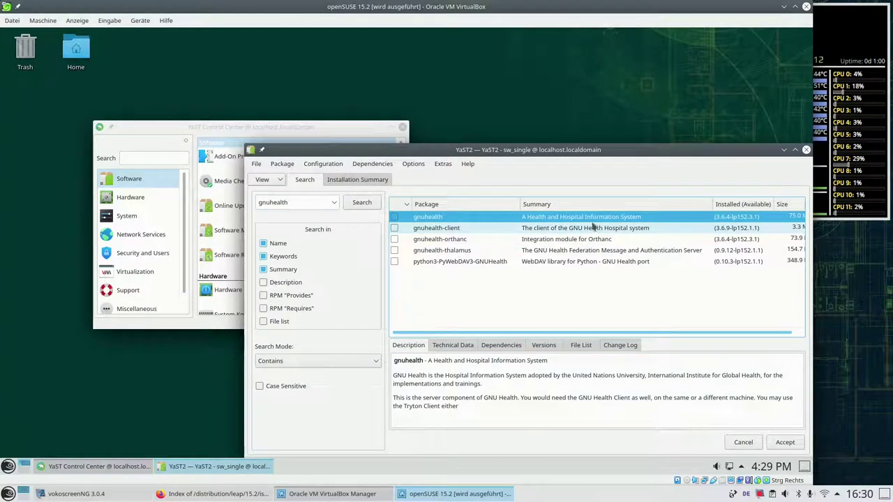
left_click(394, 217)
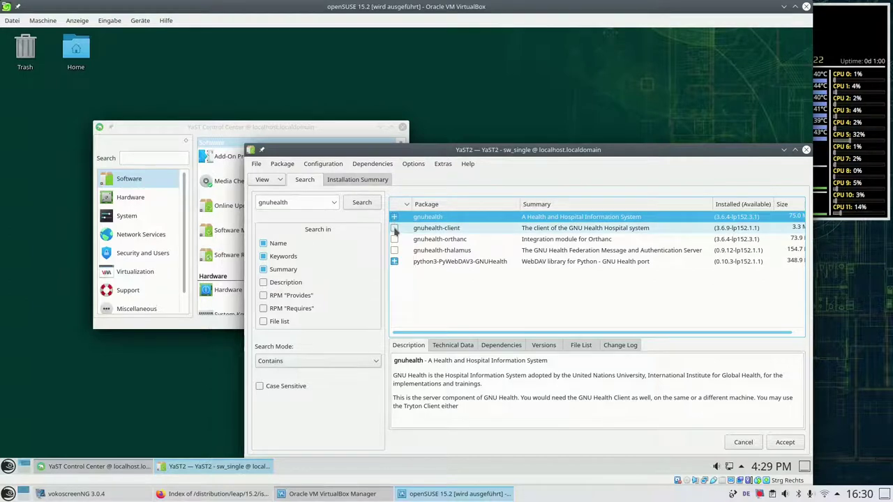
left_click(395, 228)
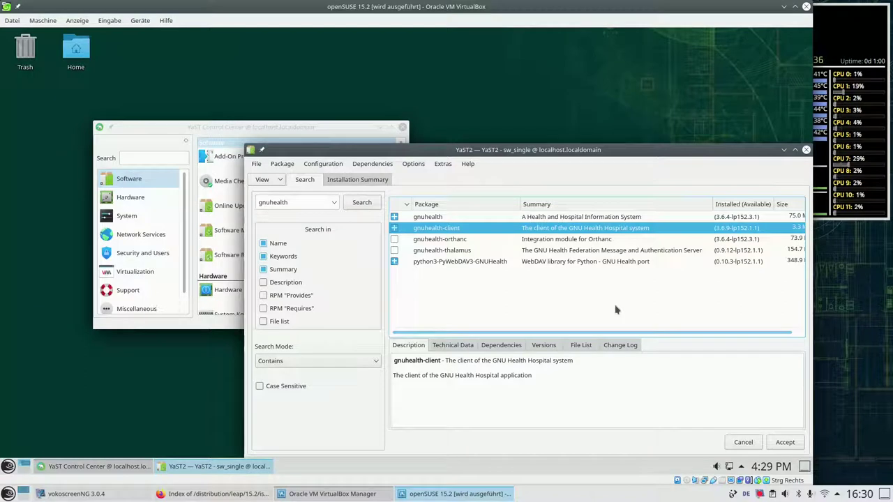
Accept the package selection and dependency changes, install the 122 packages, and close the report.
left_click(784, 443)
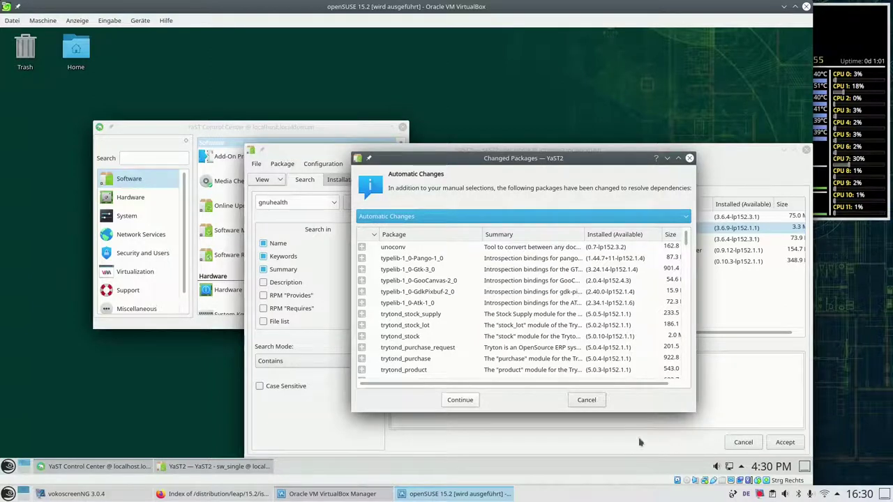
left_click(467, 403)
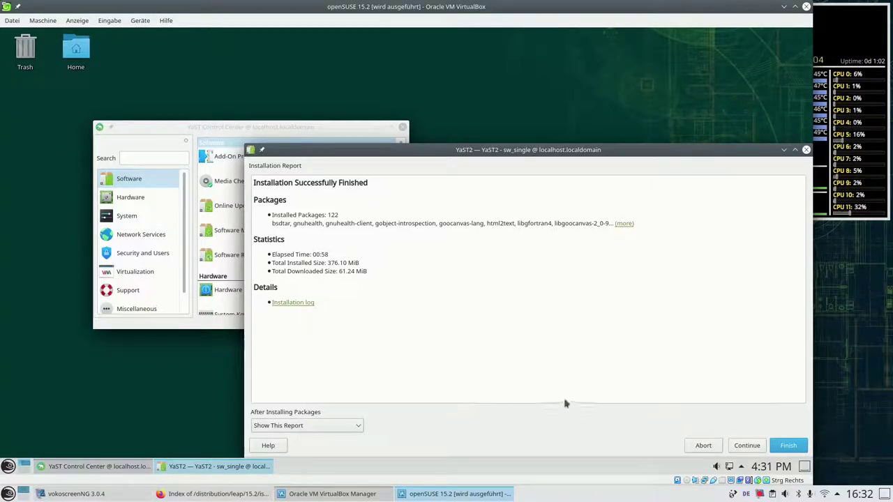
left_click(802, 445)
left_click(802, 445)
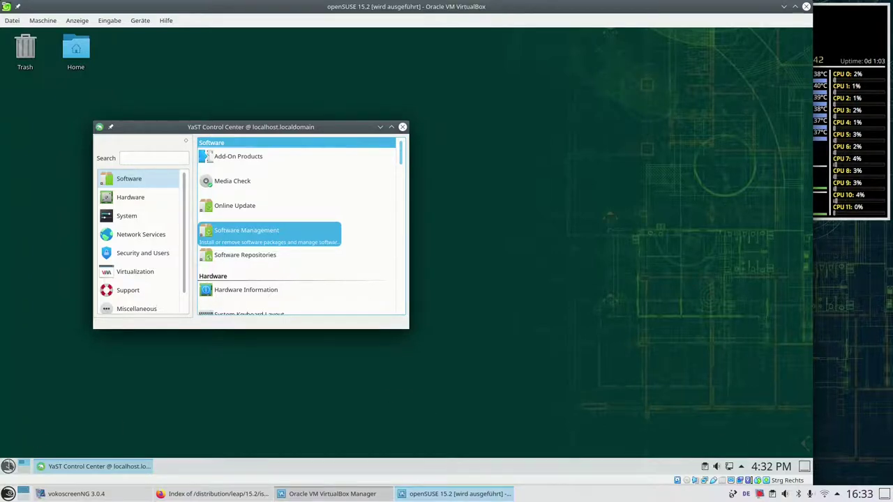
Search the launcher for 'gnuhealth' and start the GNU Health client.
left_click(8, 466)
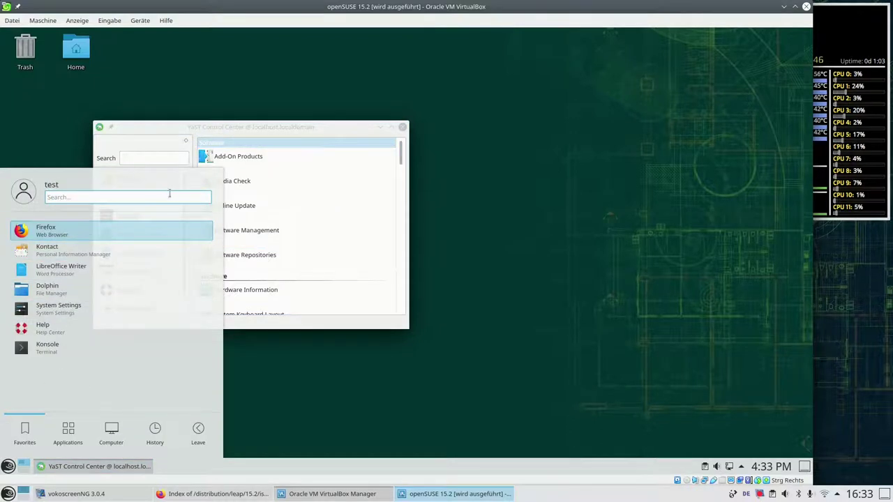
type("gnuhealth")
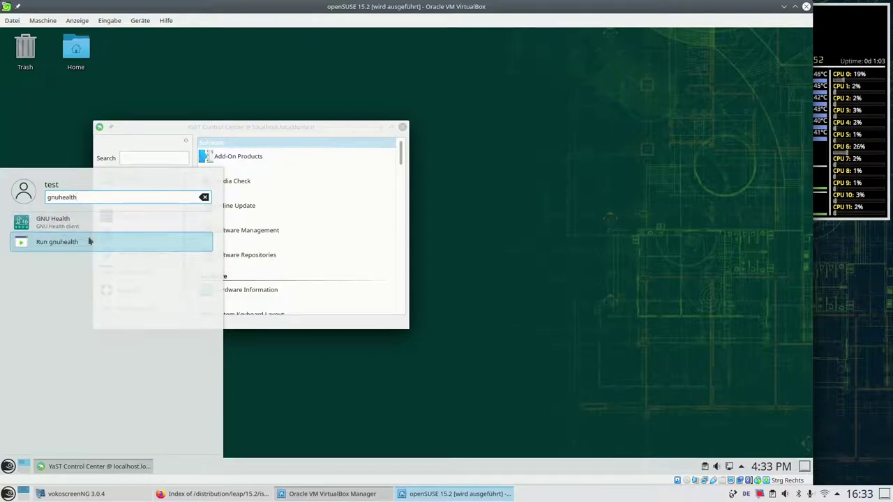
left_click(92, 229)
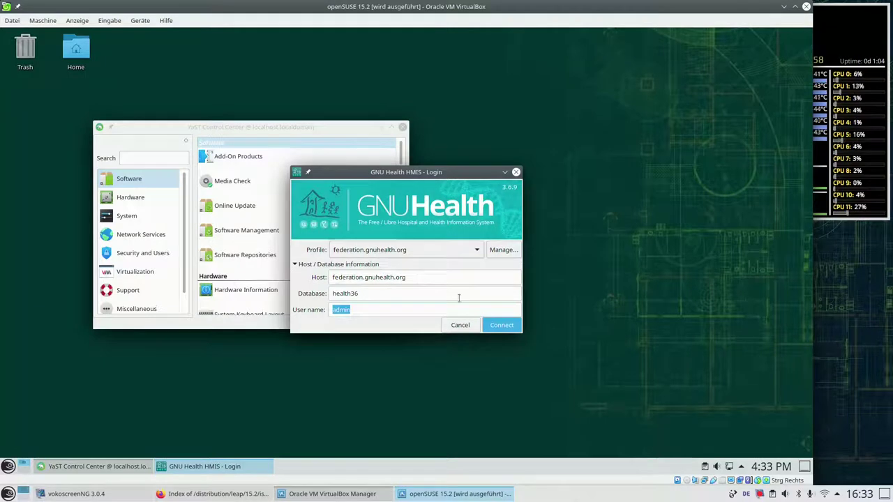
Log in to GNU SOLIDARIO HOSPITAL as admin with the password, then close the client.
left_click(503, 326)
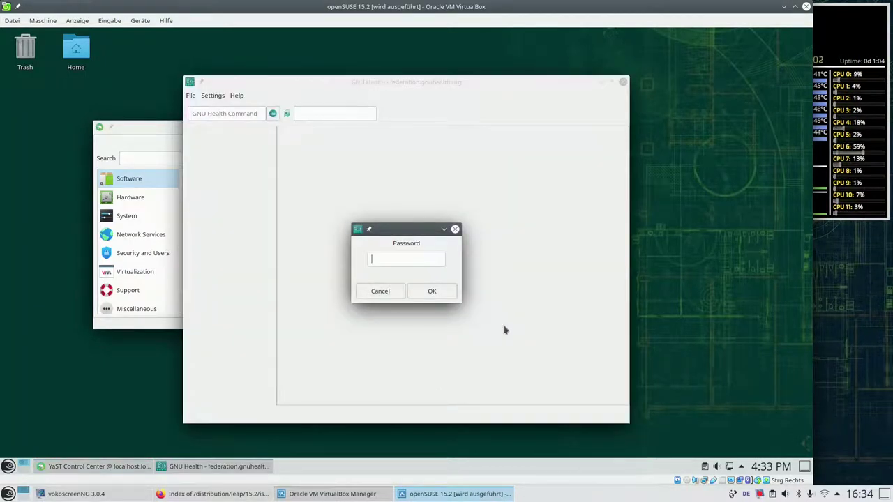
type("•••••")
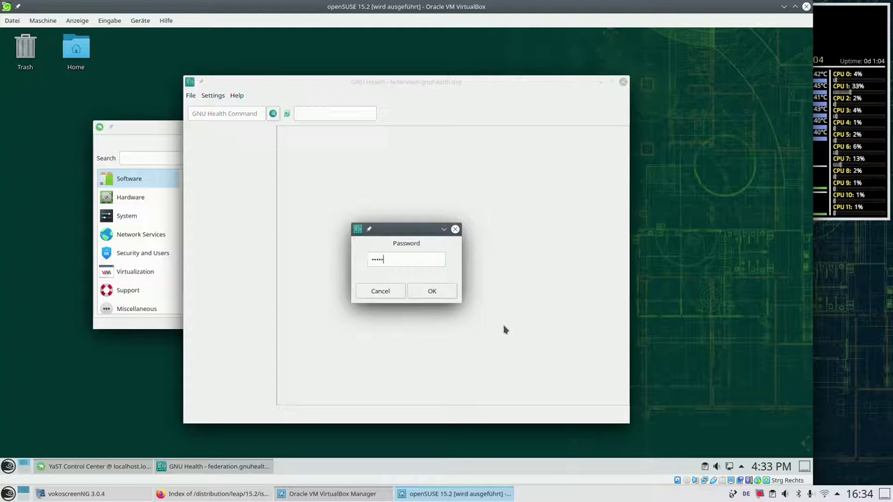
type("•••")
key("Return")
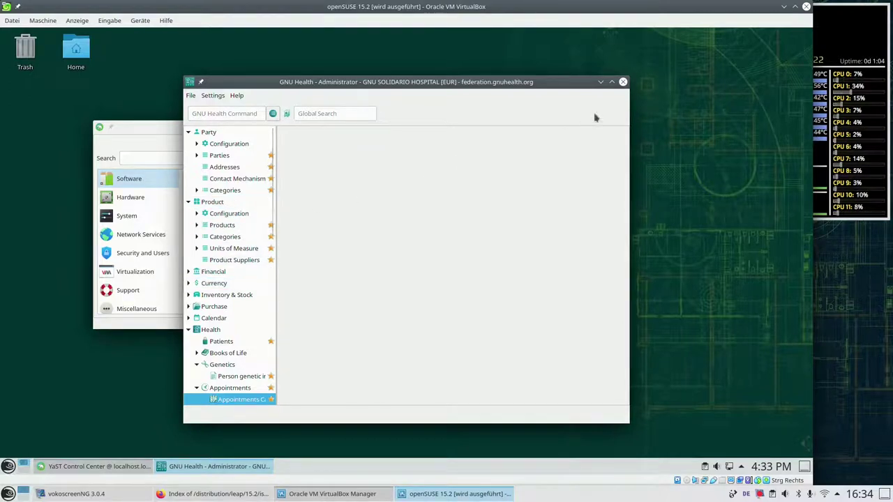
left_click(623, 82)
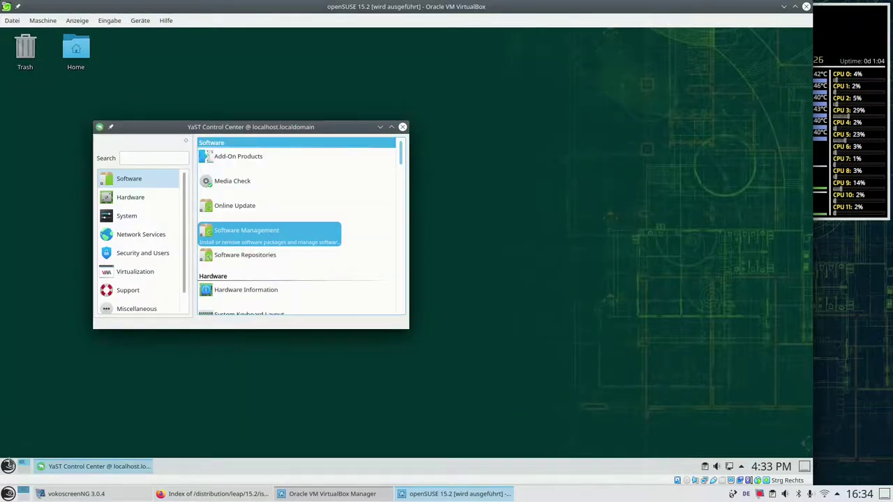
Search the launcher for 'gnuhealth' and run it in a terminal window.
left_click(8, 466)
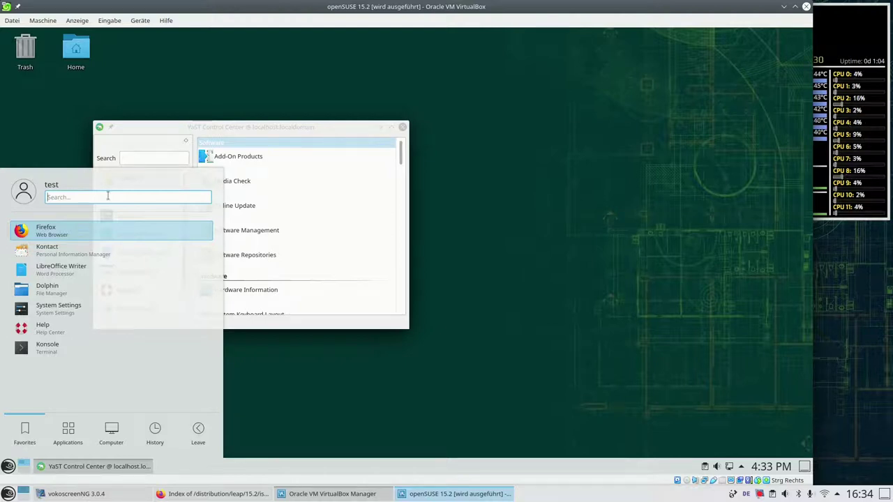
type("gnu")
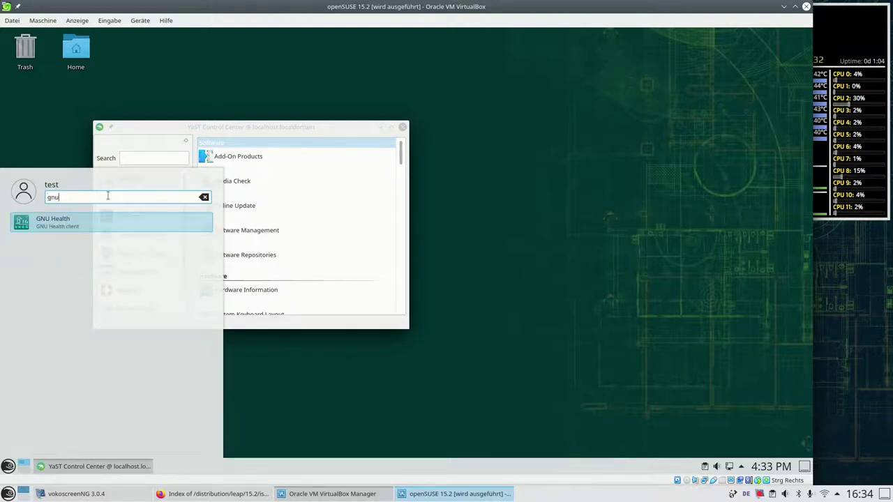
type("health")
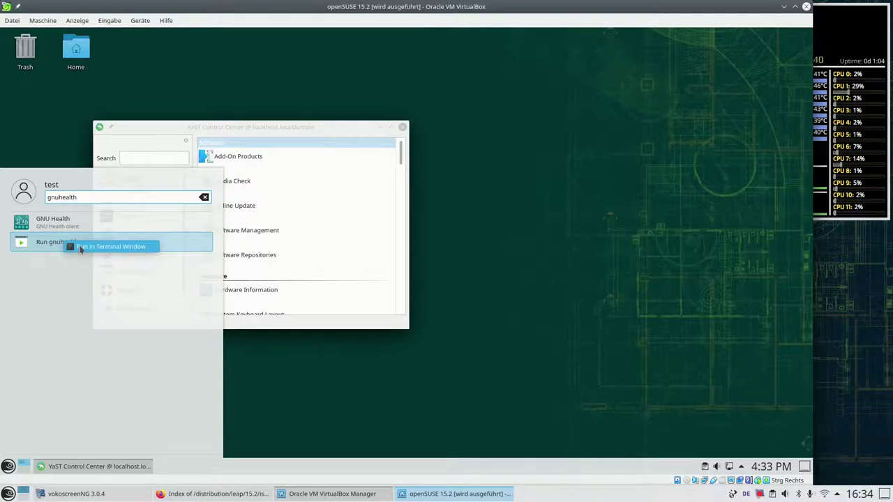
left_click(80, 248)
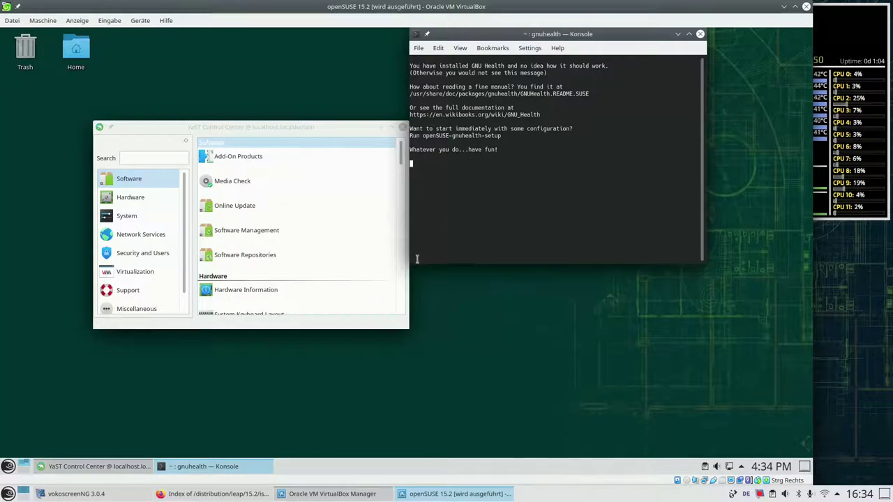
Enlarge the Konsole window and select the two lines recommending openSUSE-gnuhealth-setup.
left_click_drag(409, 265, 192, 368)
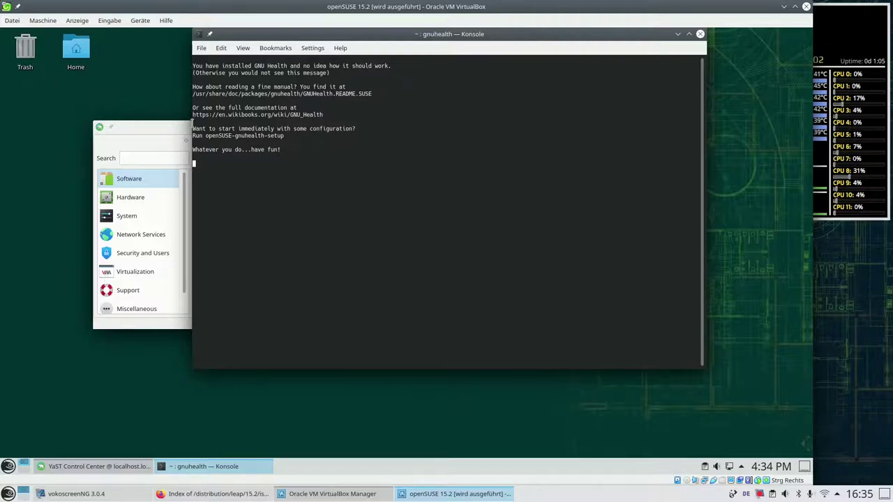
left_click_drag(192, 128, 346, 141)
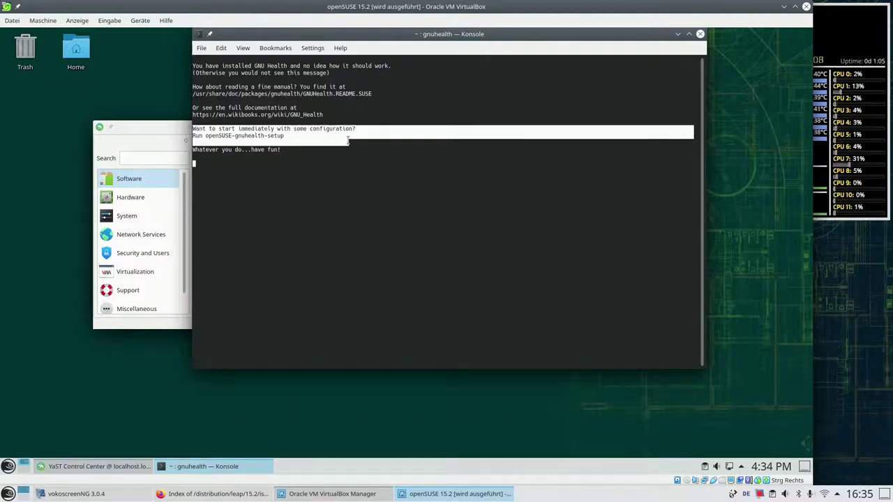
key("Return")
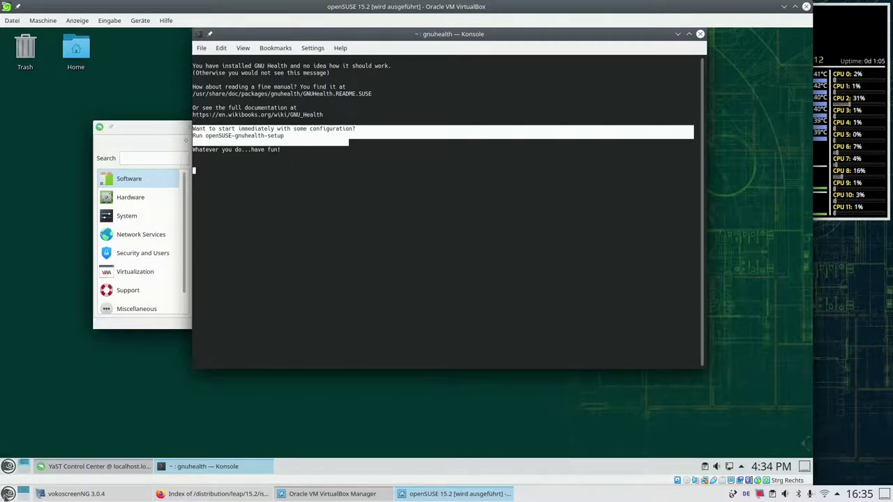
In a new Konsole, switch to root with su and run openSUSE-gnuhealth-setup to see its usage.
left_click(8, 466)
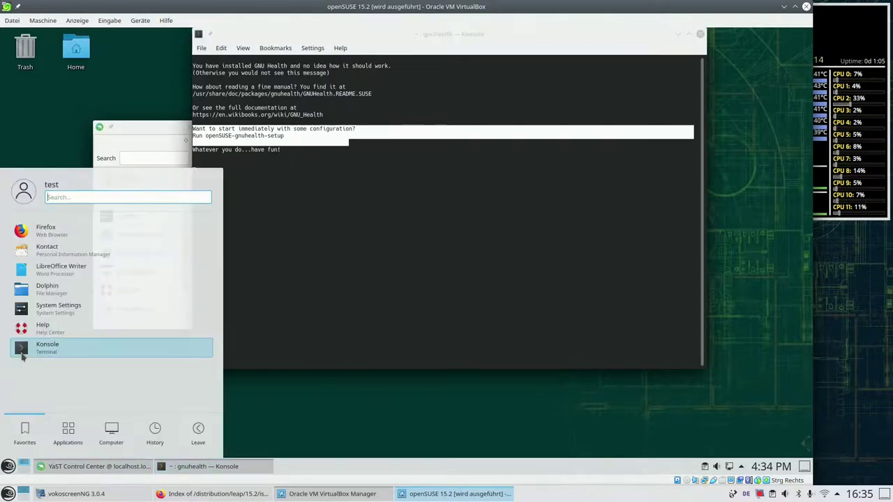
left_click(383, 269)
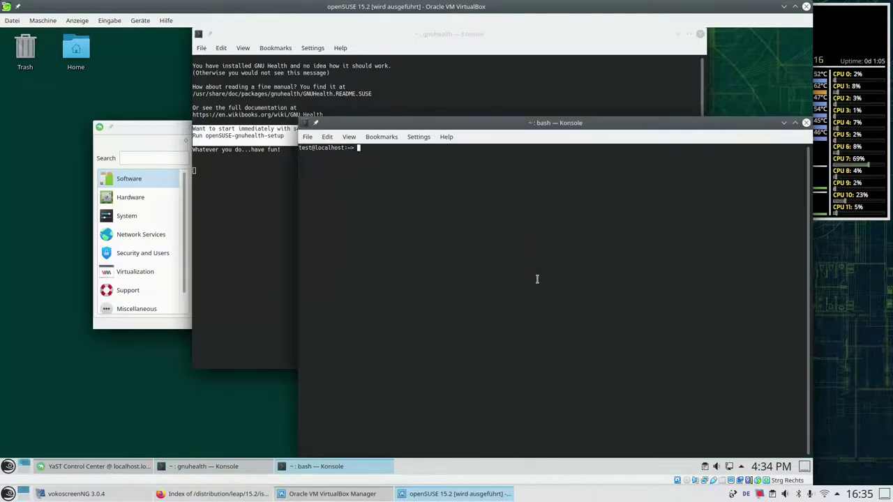
type("su")
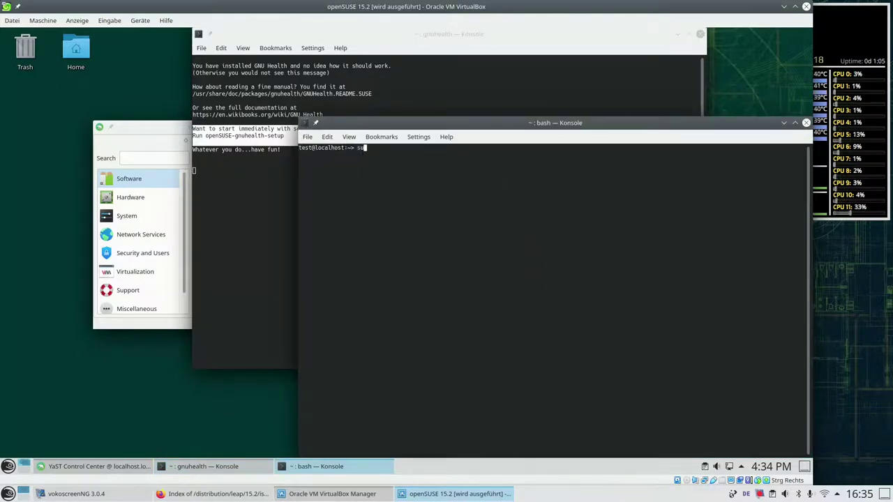
key("Return")
key("Return")
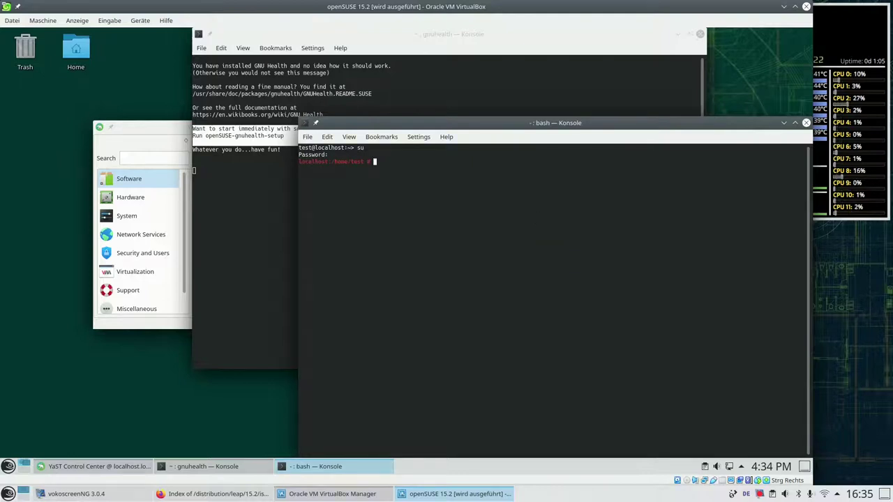
type("openSUS")
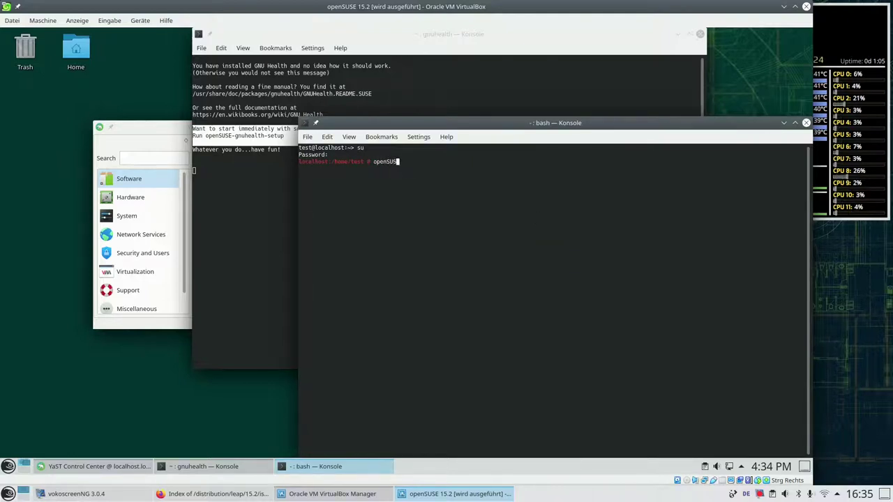
type("E-gnuh")
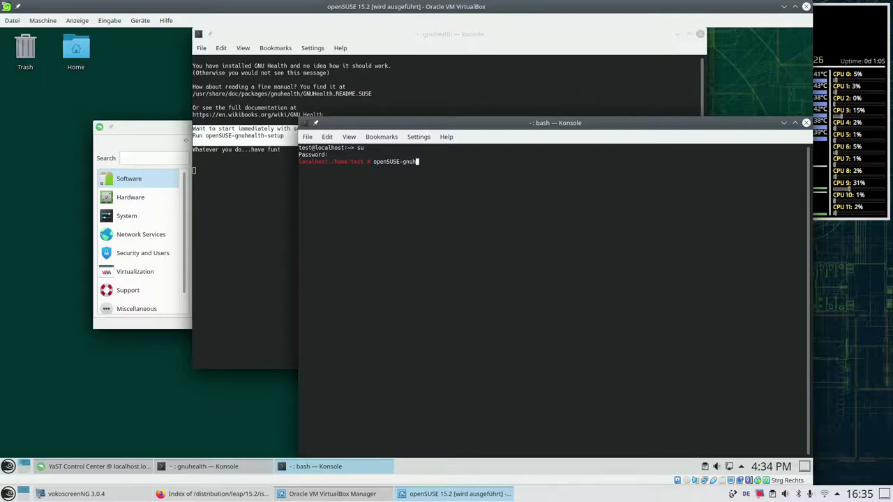
type("ealth-setup")
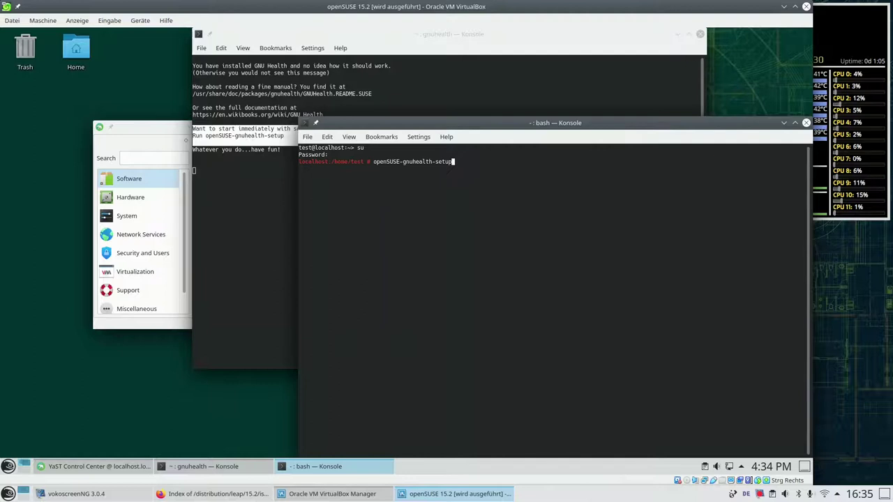
key("Return")
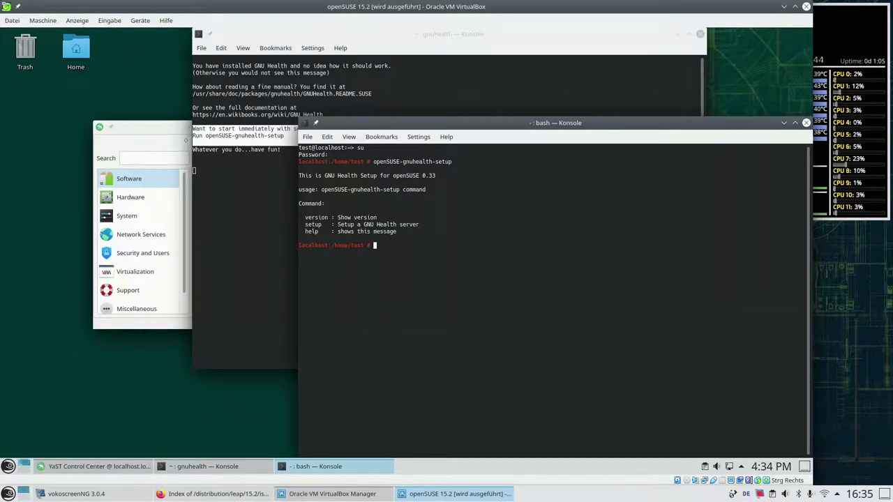
Run 'openSUSE-gnuhealth-setup setup' accepting defaults: database GNUHEALTH, user tryton, pg_hba.conf, start at boot.
key("Up")
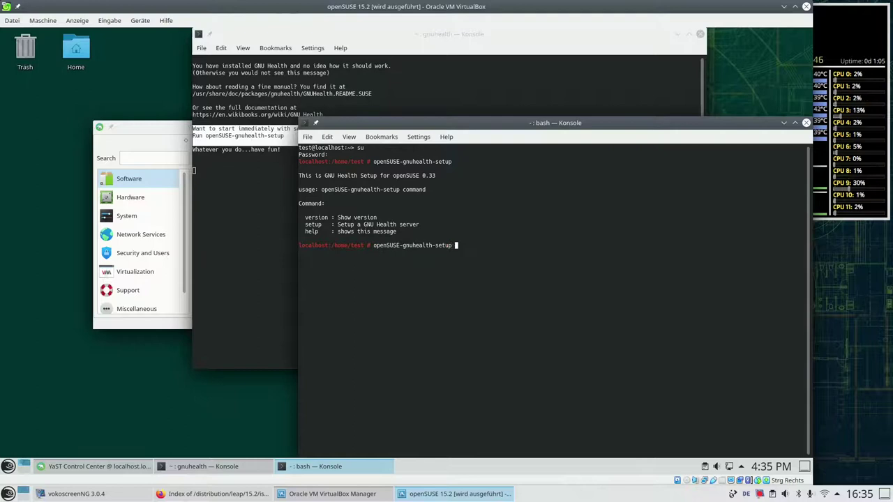
type("setup")
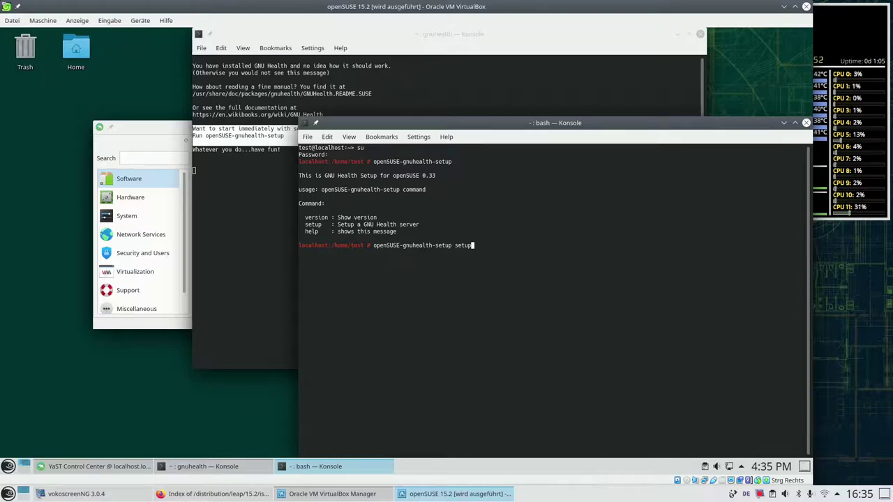
key("Return")
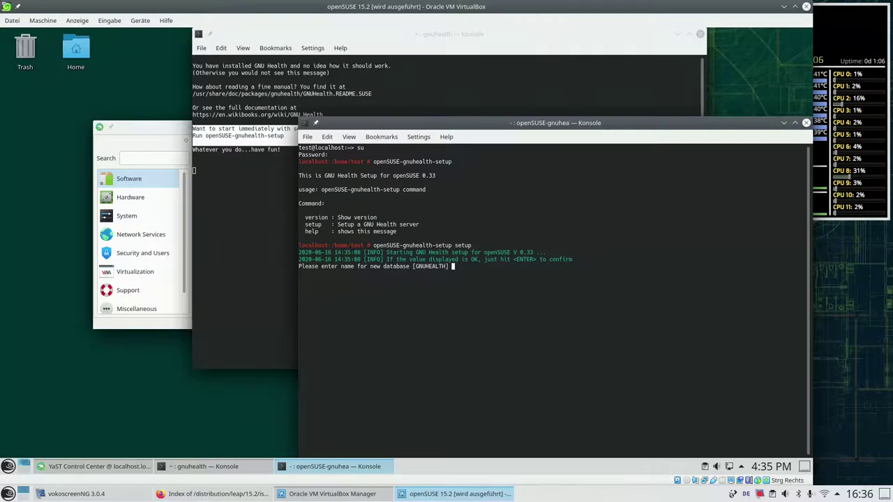
key("Return")
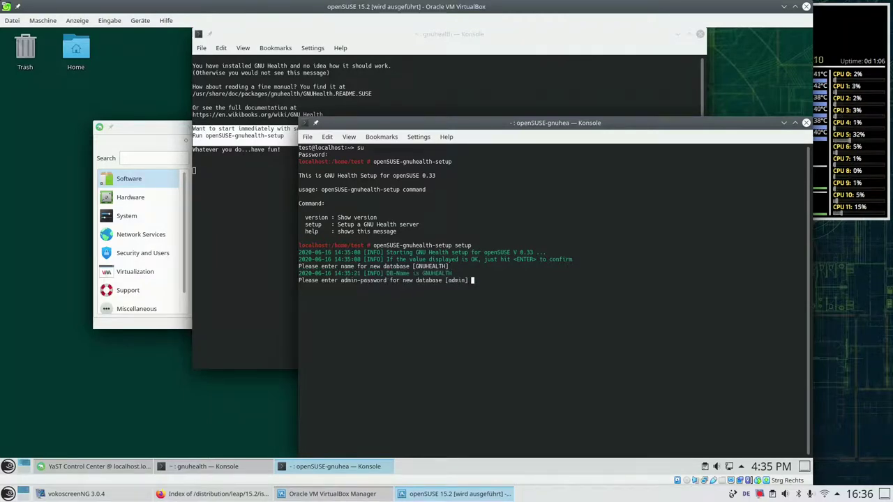
key("Return")
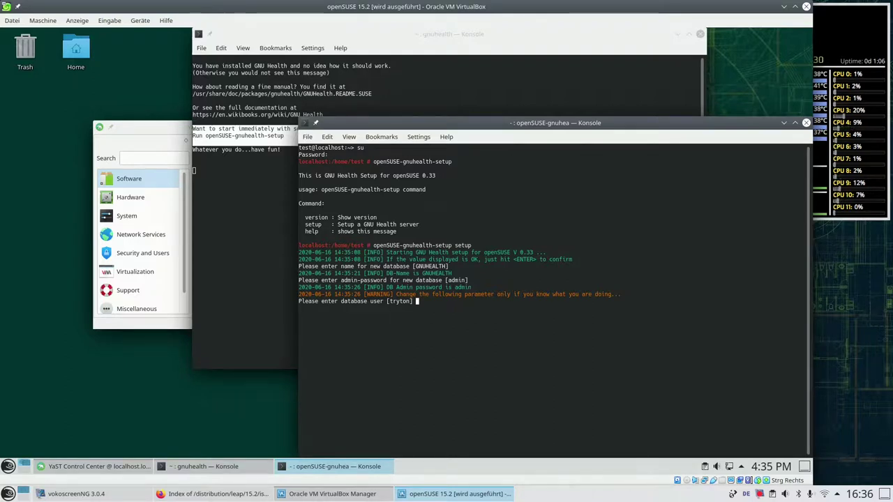
key("Return")
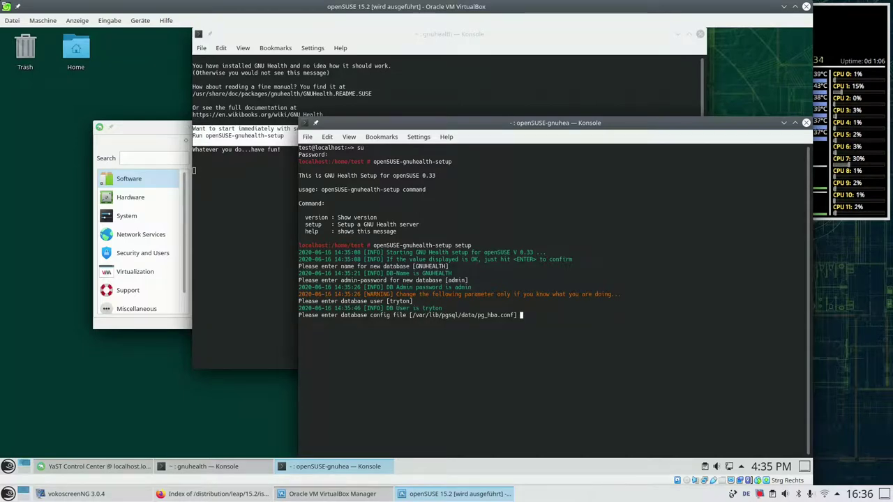
key("Return")
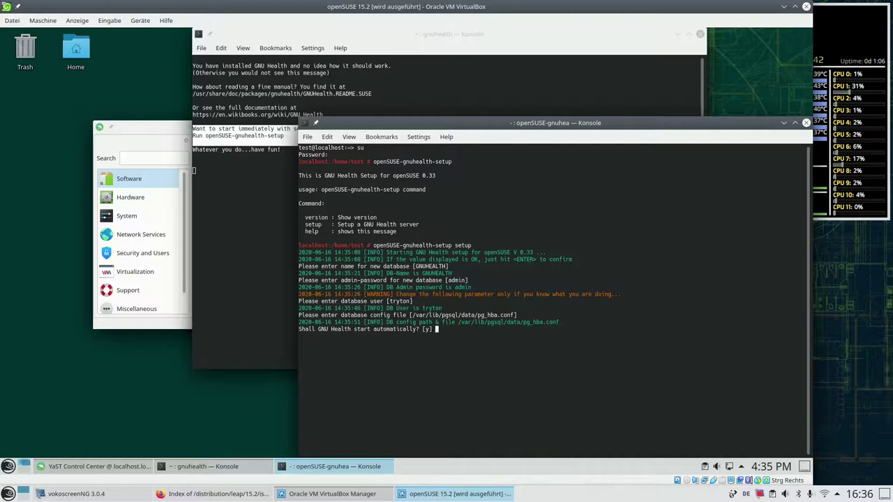
key("Return")
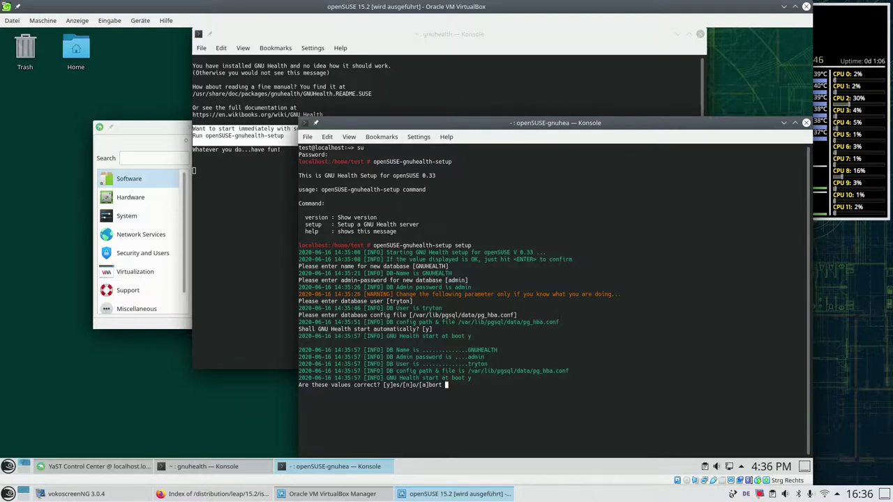
Answer 'y' to confirm the setup values and enter the admin e-mail address.
type("y")
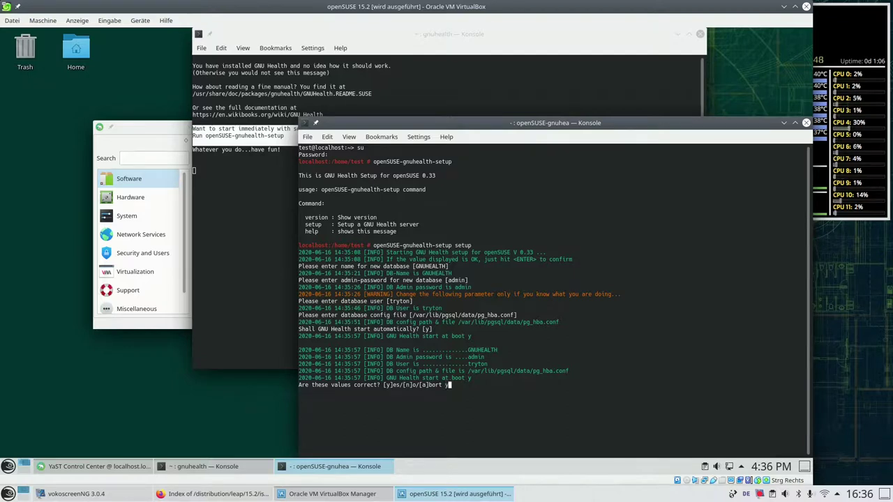
key("Return")
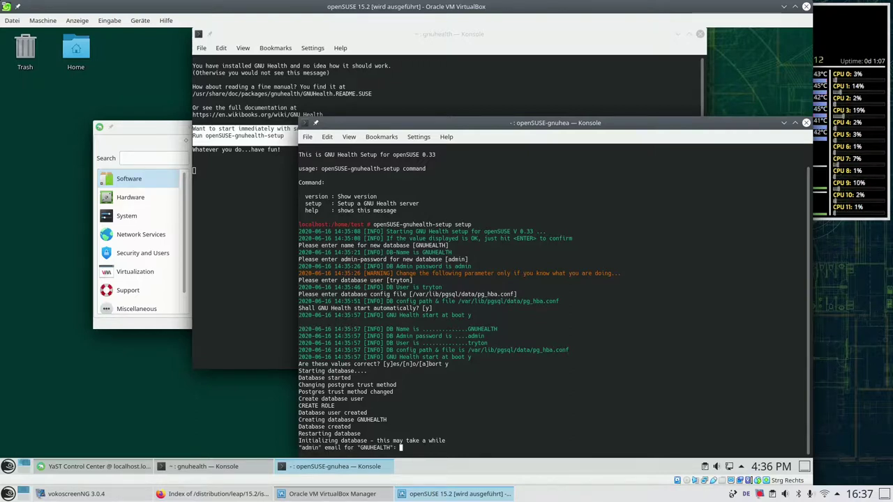
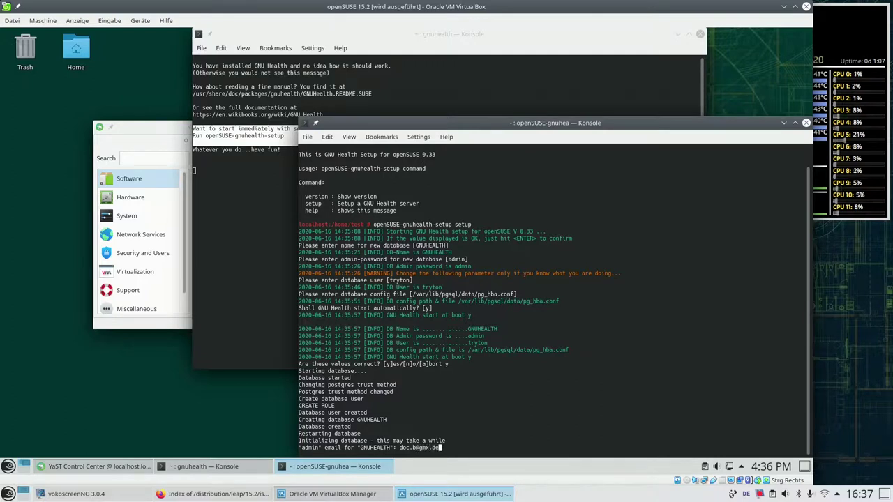
key("Return")
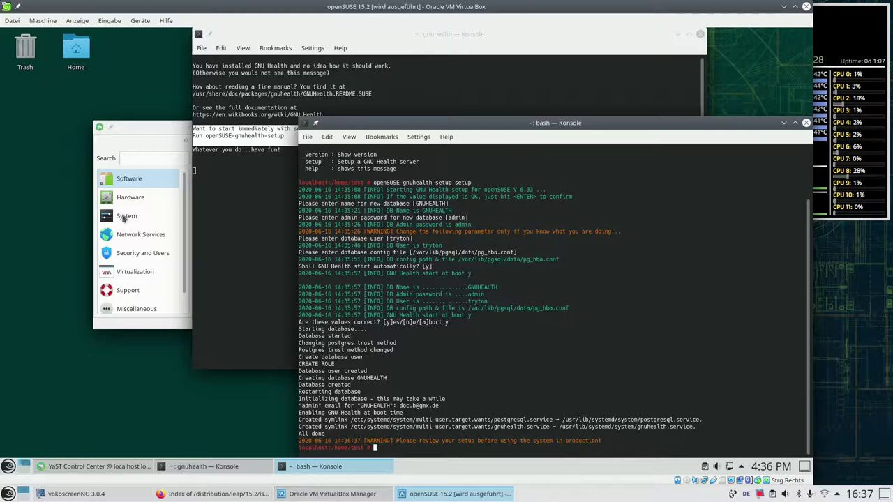
Launch the GNU Health client from the launcher's recently used applications.
left_click(8, 467)
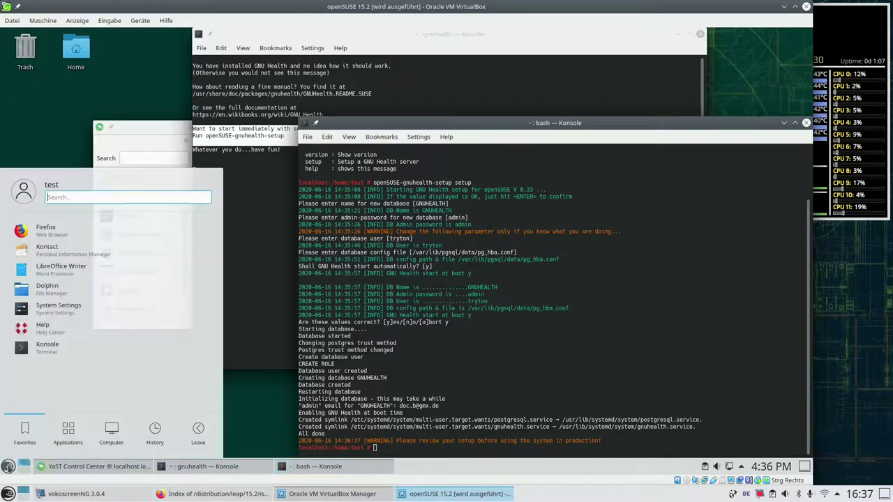
left_click(150, 436)
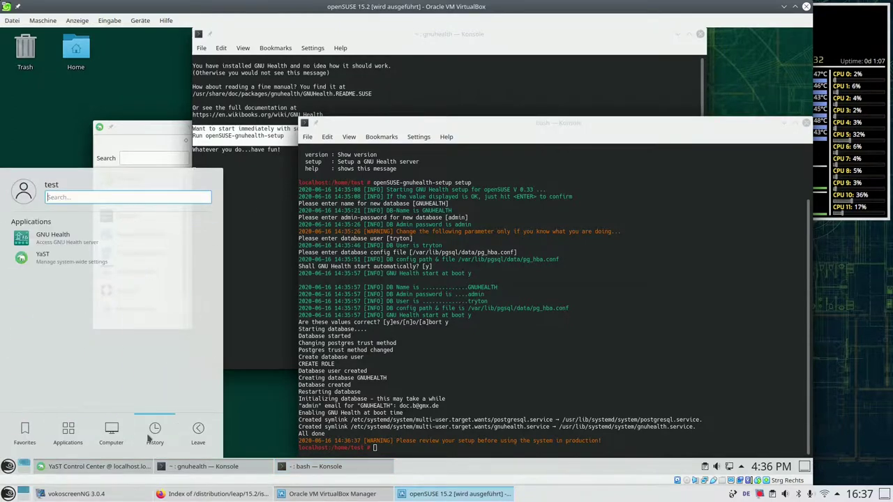
left_click(128, 247)
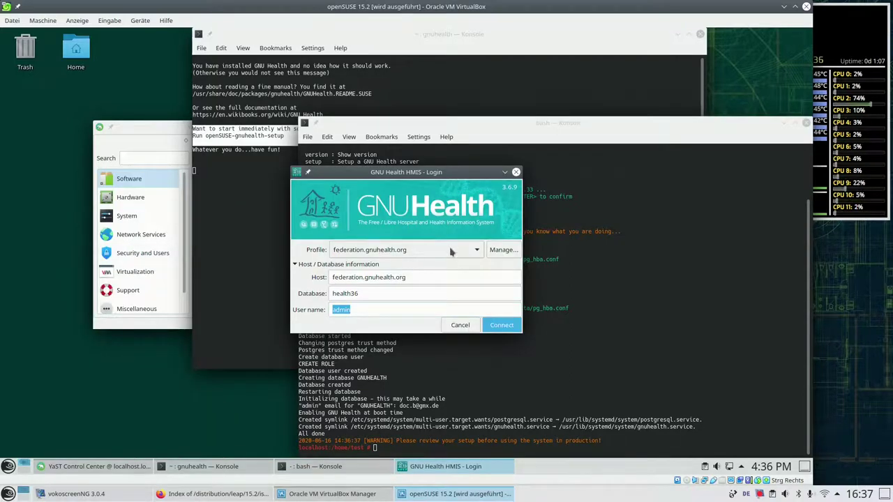
Add a connection profile named 'local' with host localhost and user name admin.
left_click(498, 250)
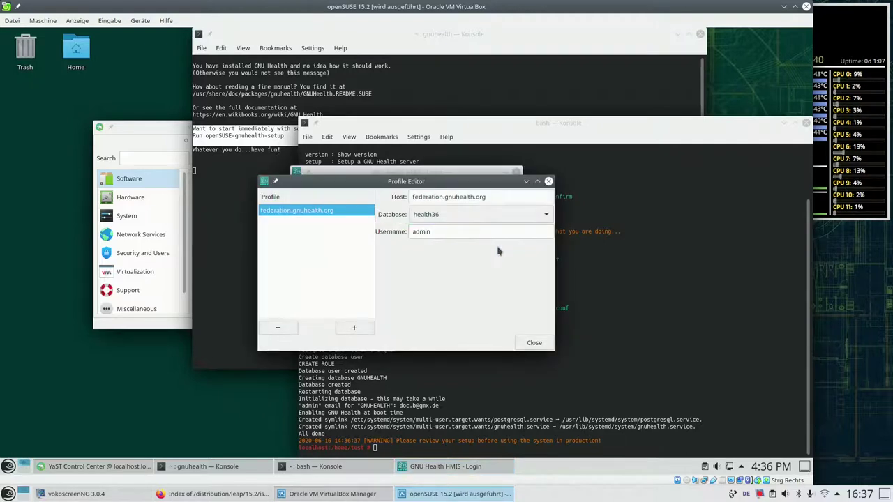
left_click(353, 331)
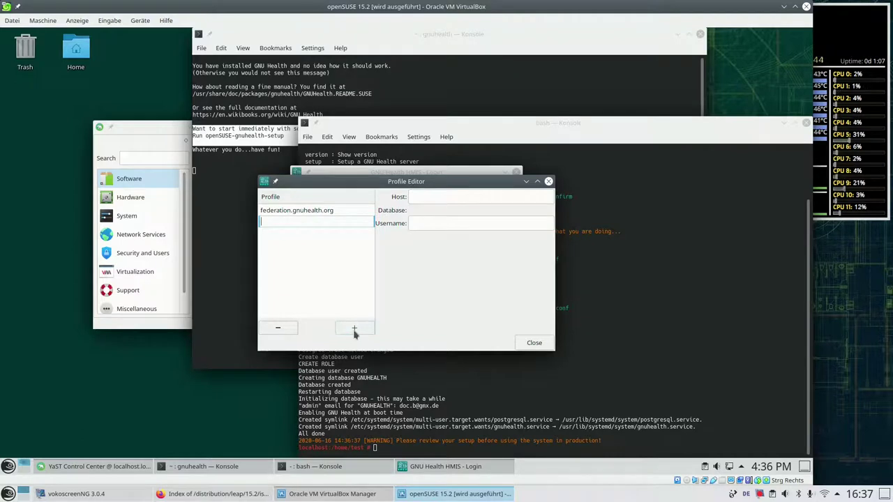
type("local")
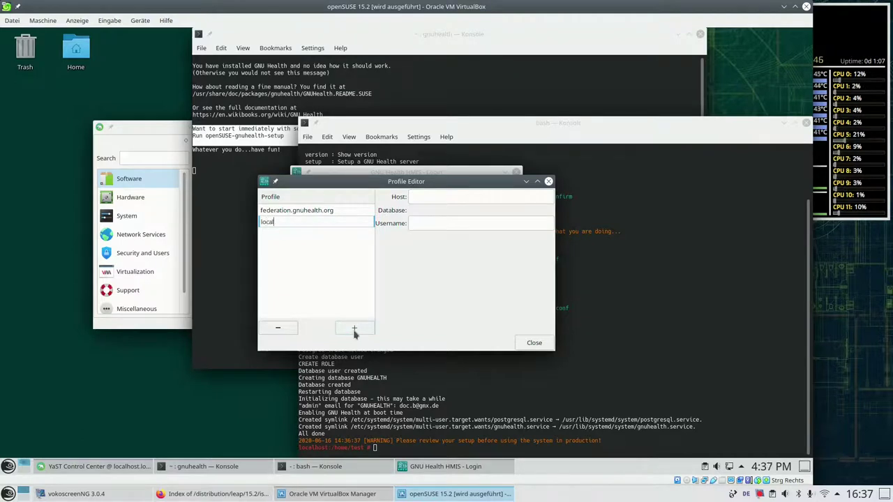
key("Return")
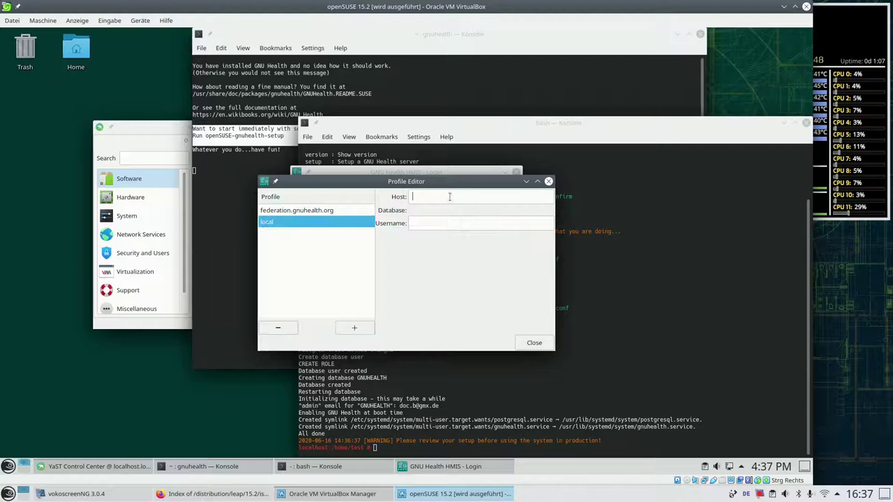
left_click(450, 197)
type("loca")
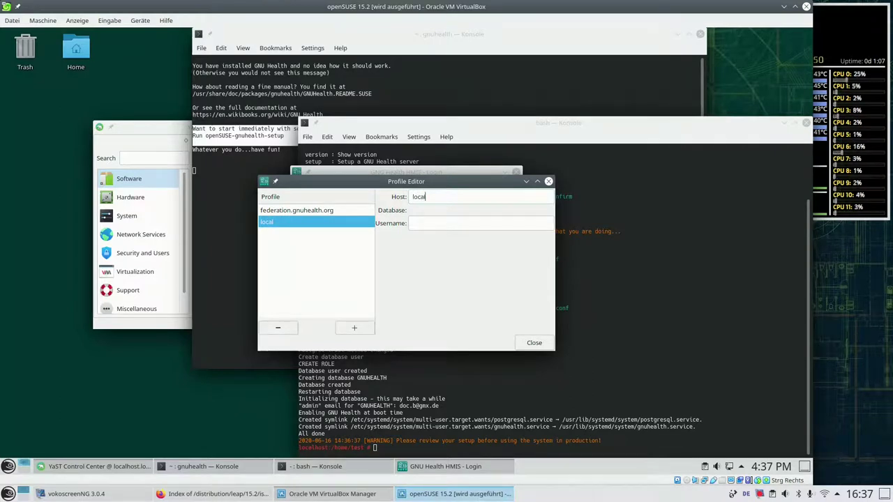
type("lhost")
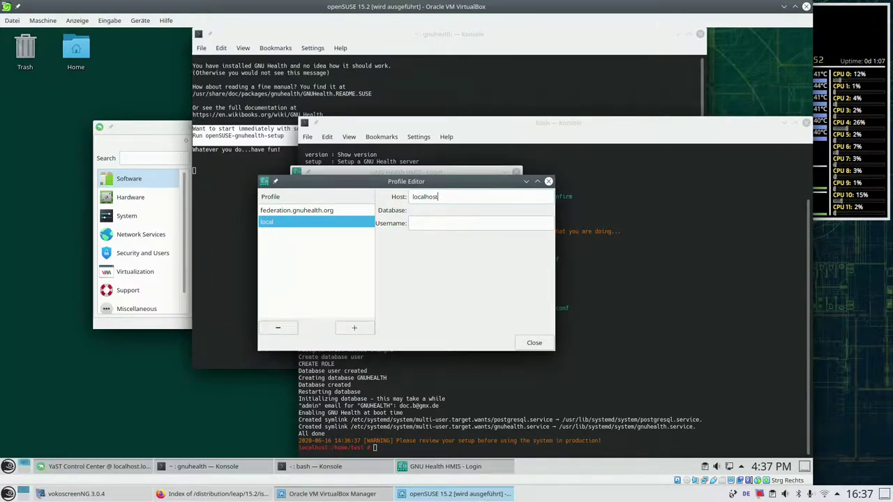
key("Tab")
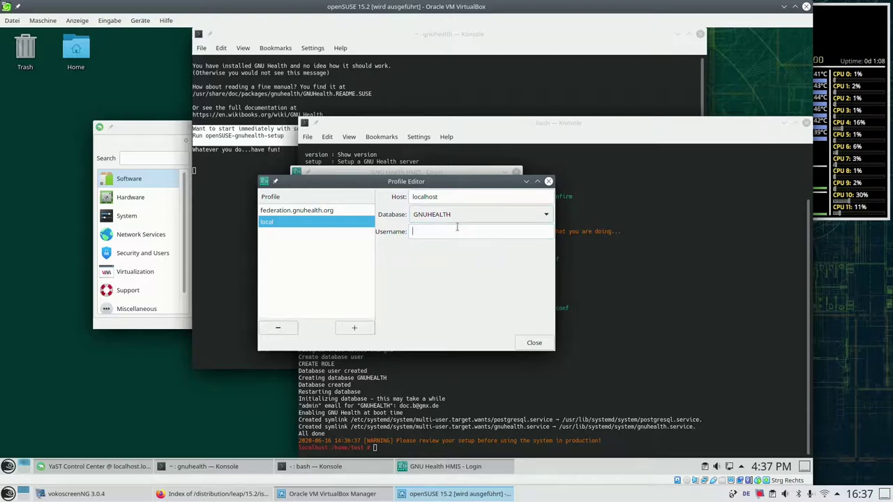
type("admin")
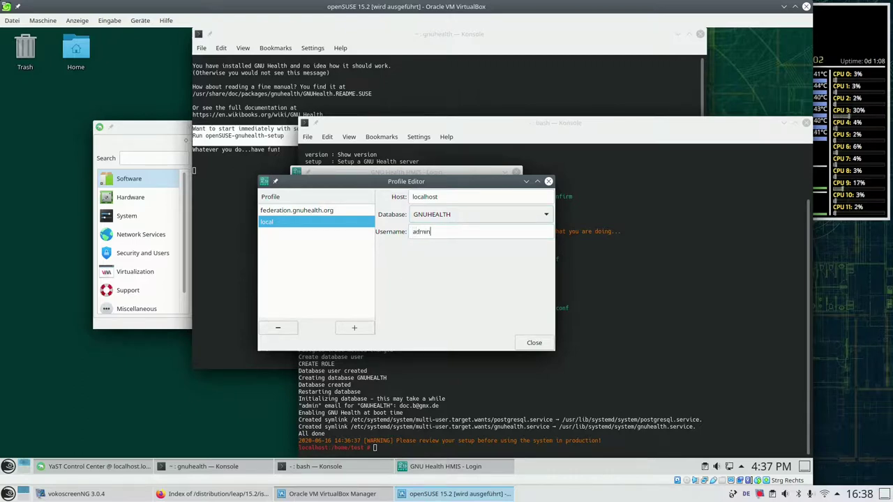
left_click(534, 343)
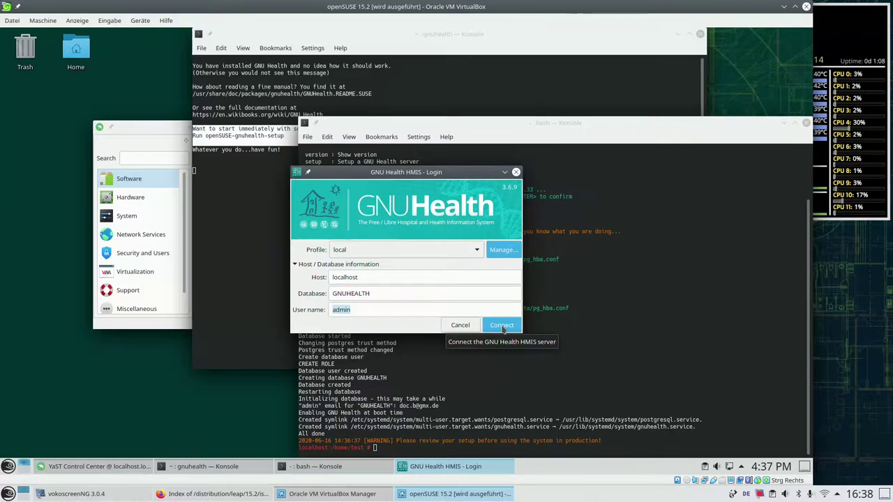
Connect as admin using the account password, then accept Module Configuration to reach Configure Users.
left_click(503, 327)
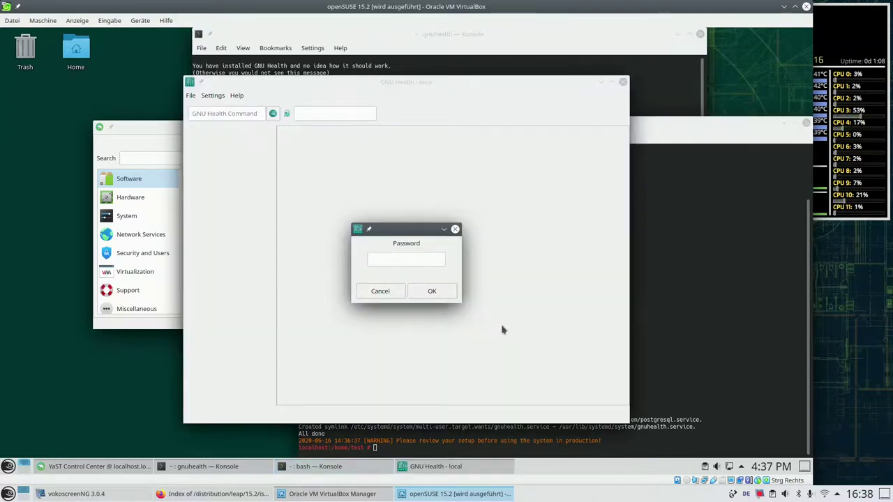
type("admin")
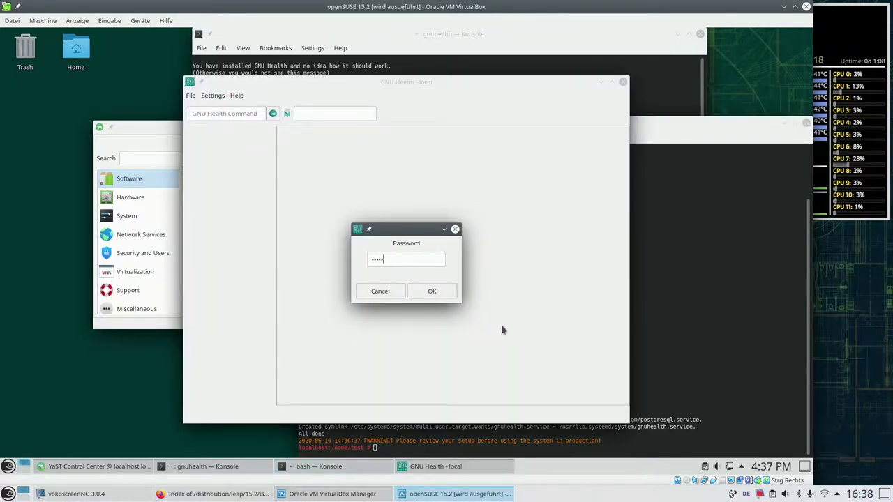
key("Return")
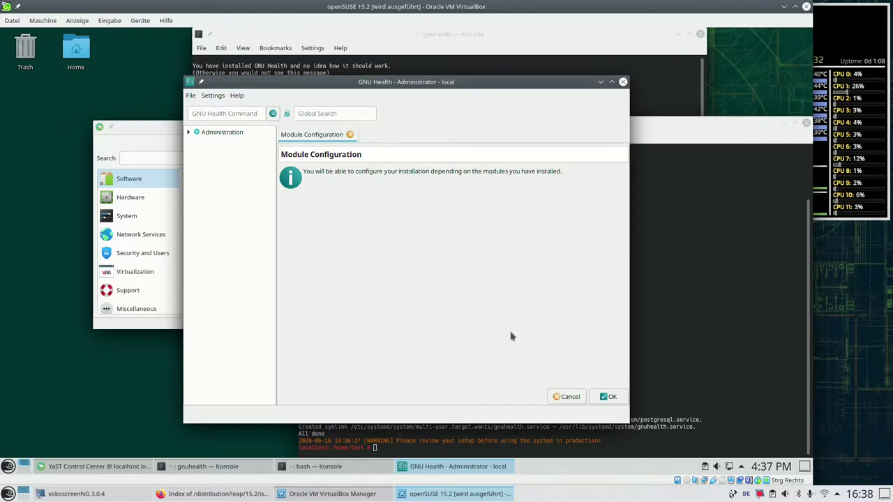
left_click(607, 397)
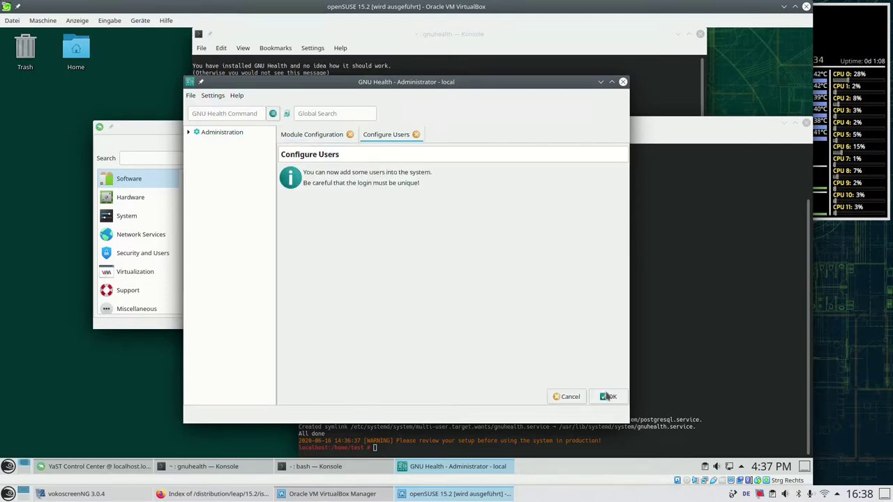